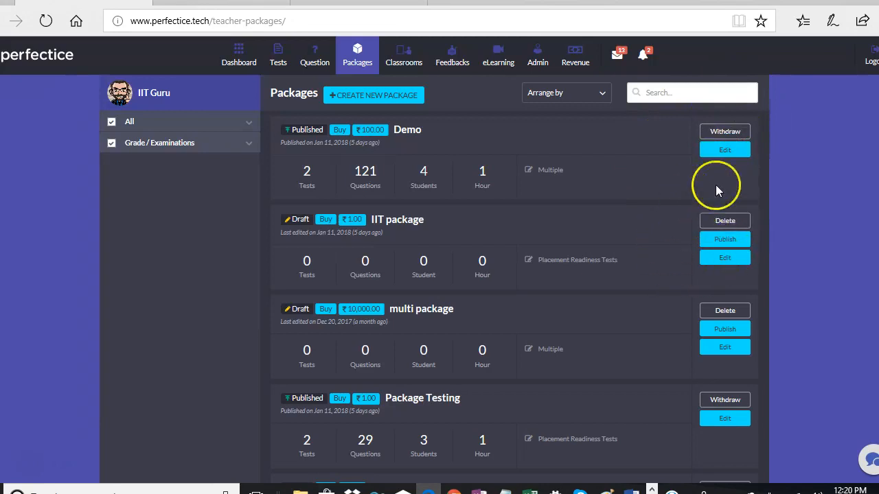
# Open the IIT package from the teacher's Packages list for editing.
pyautogui.click(745, 261)
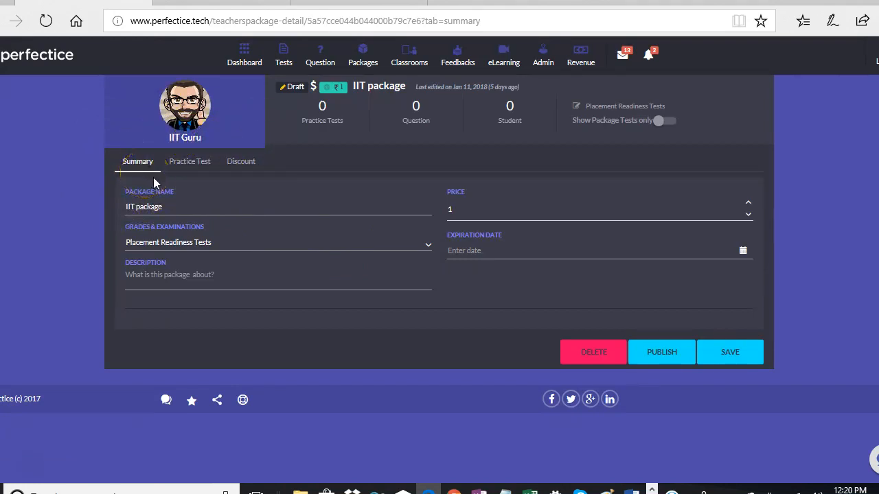
# Add NEET, JEE (IIT) and Banking to the IIT package's grades and save.
pyautogui.click(190, 243)
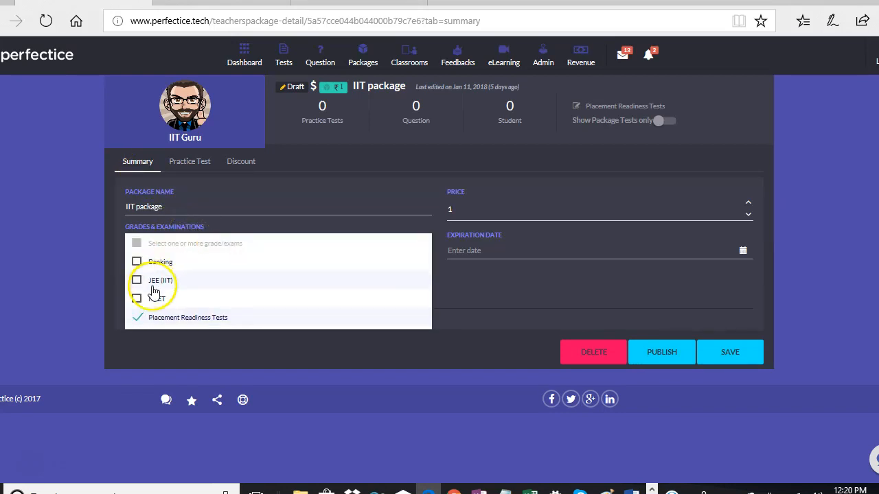
pyautogui.click(138, 300)
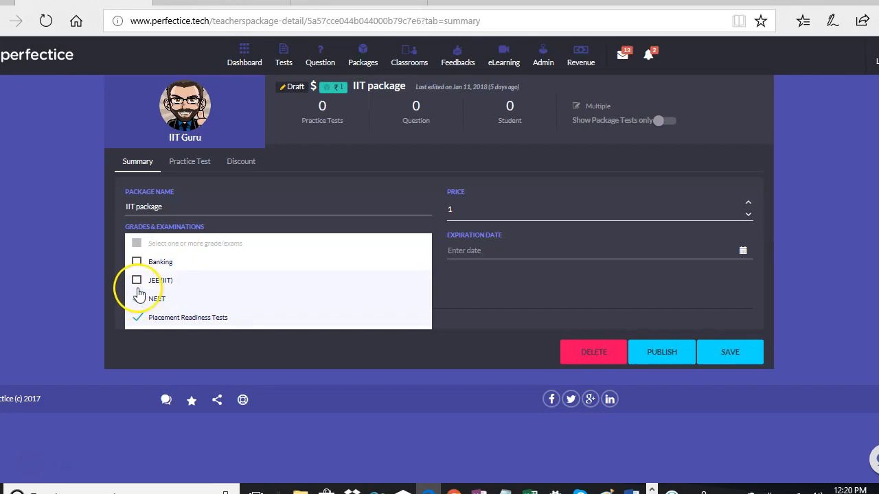
pyautogui.click(137, 281)
pyautogui.click(136, 264)
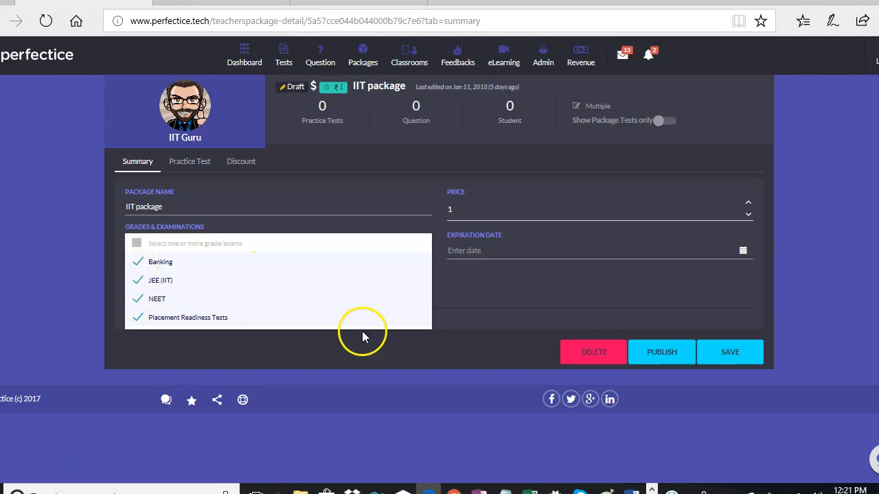
pyautogui.click(442, 334)
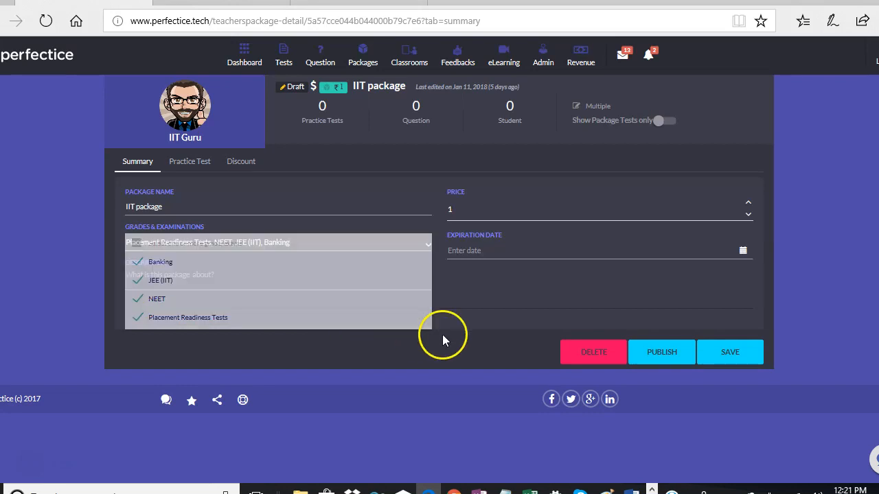
pyautogui.click(730, 353)
pyautogui.click(467, 206)
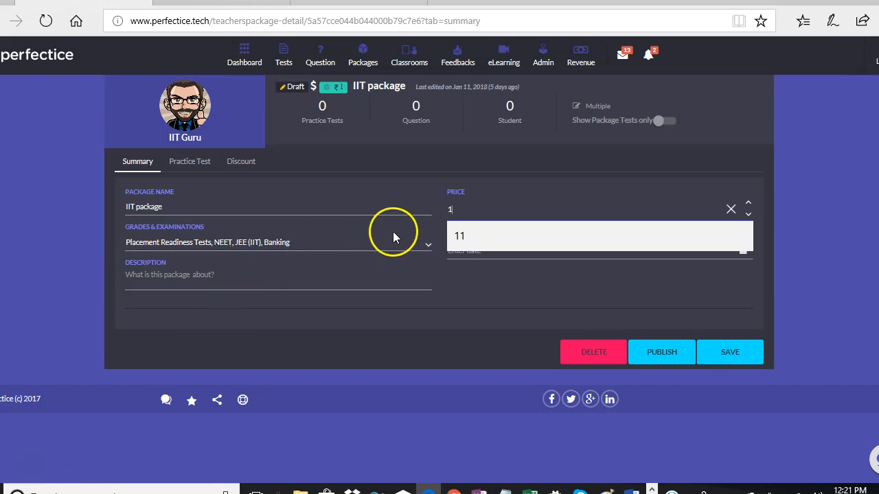
# Change the IIT package price from 1 to 15 and save it.
pyautogui.write('5')
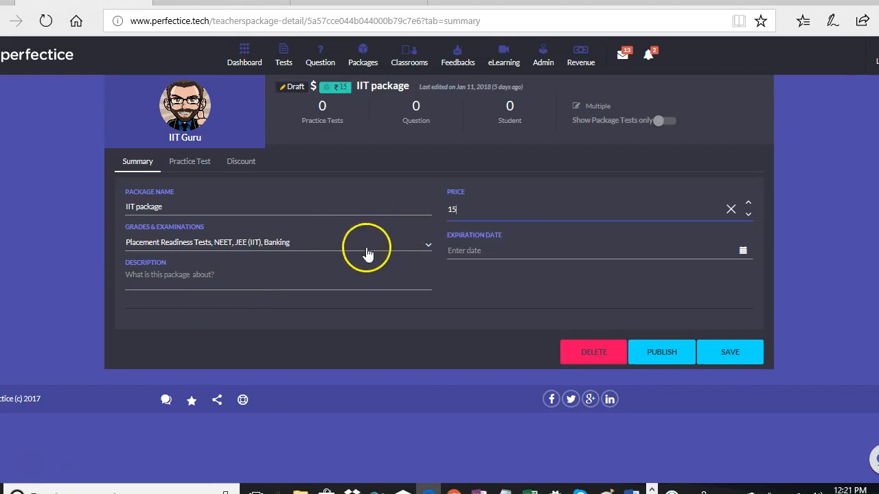
pyautogui.click(319, 278)
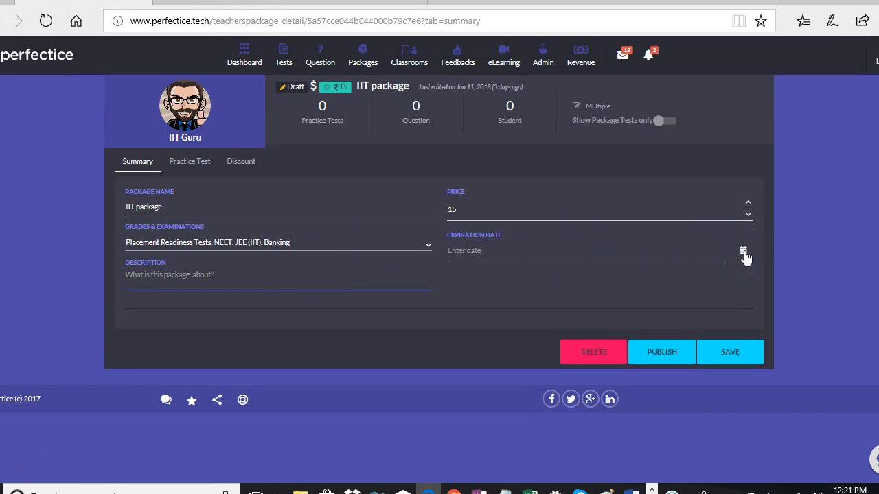
pyautogui.click(721, 352)
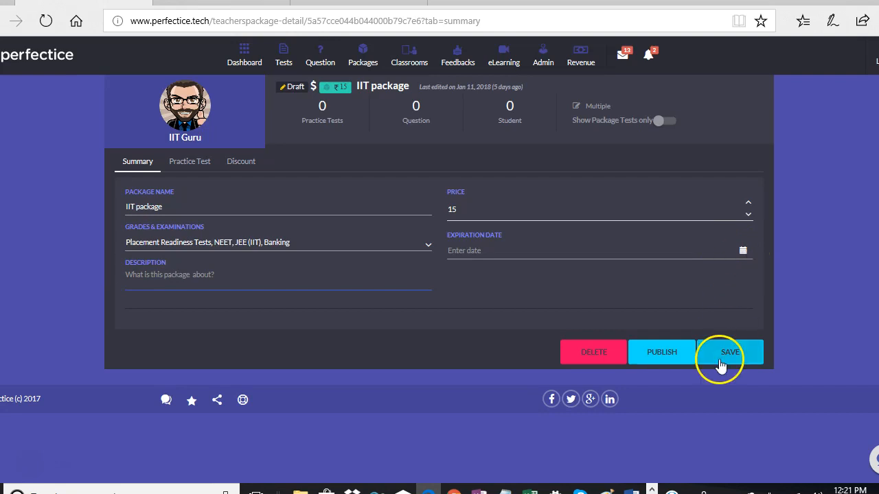
pyautogui.click(205, 165)
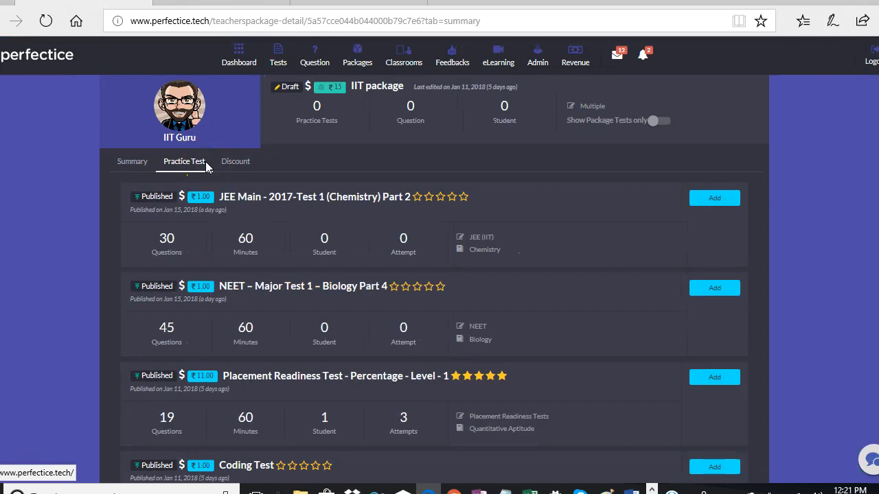
# Add the JEE Main - 2017-Test 1 (Chemistry) Part 2 practice test to the IIT package.
pyautogui.click(143, 163)
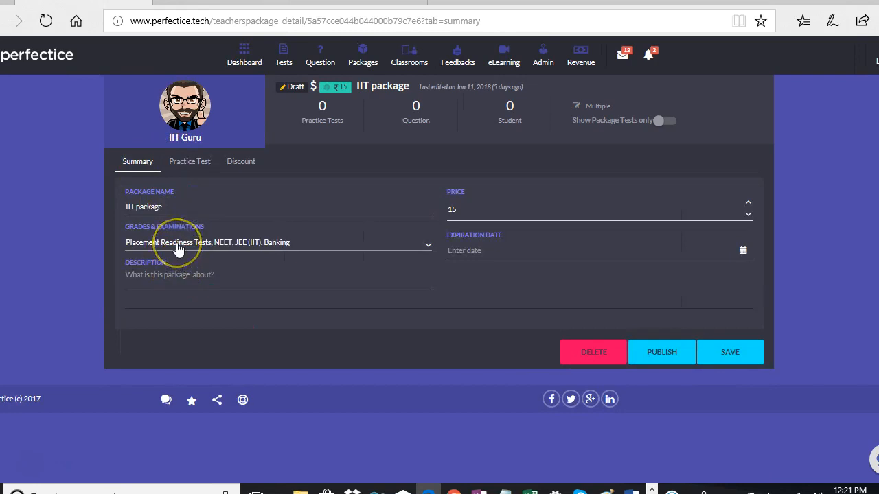
pyautogui.click(197, 165)
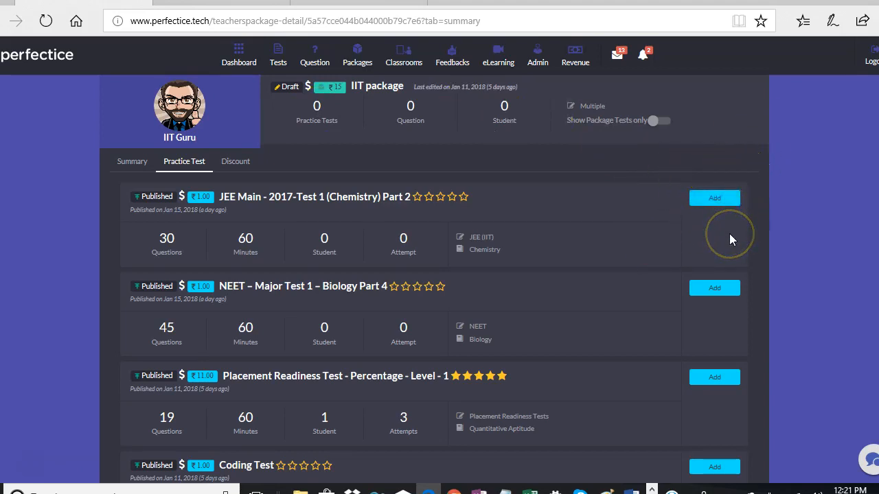
pyautogui.click(719, 197)
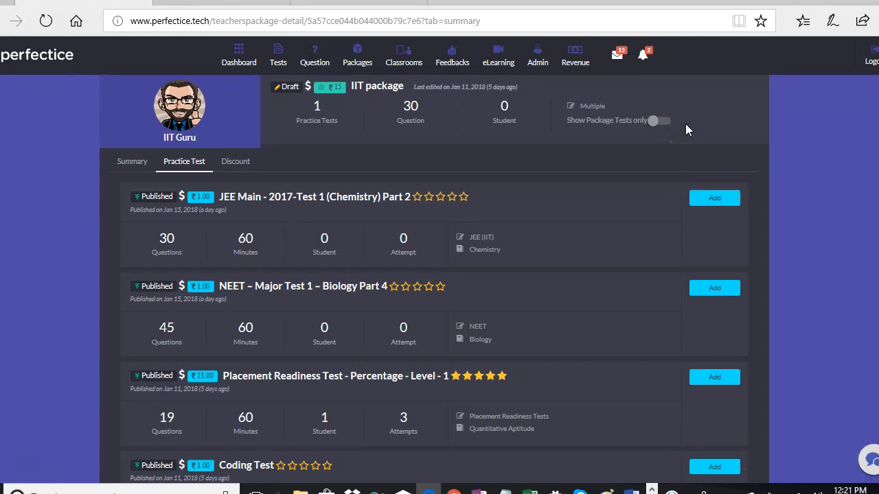
pyautogui.click(664, 122)
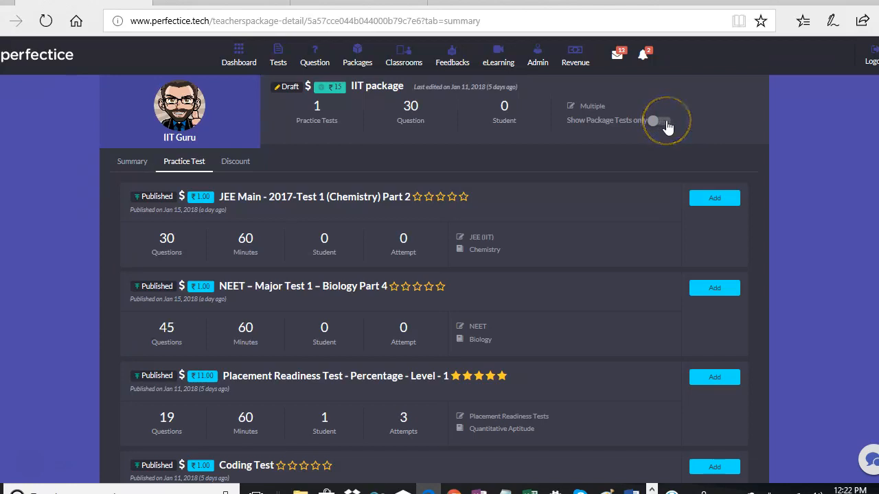
pyautogui.click(412, 265)
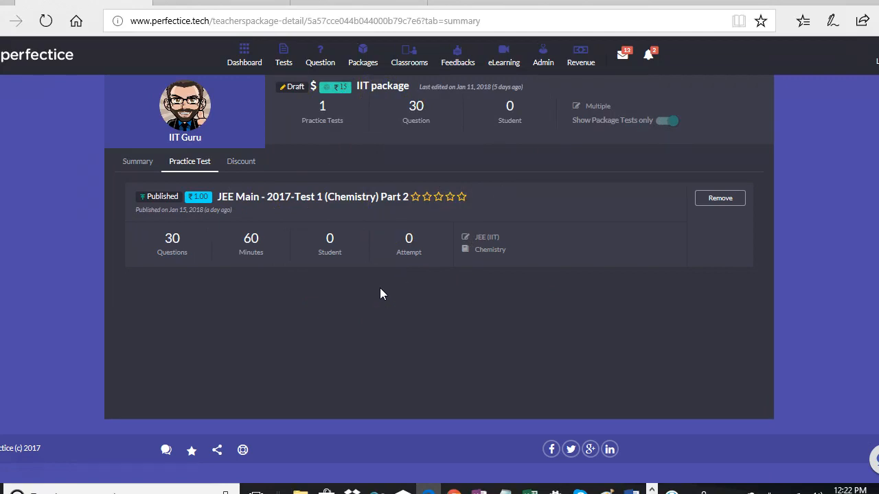
pyautogui.click(283, 65)
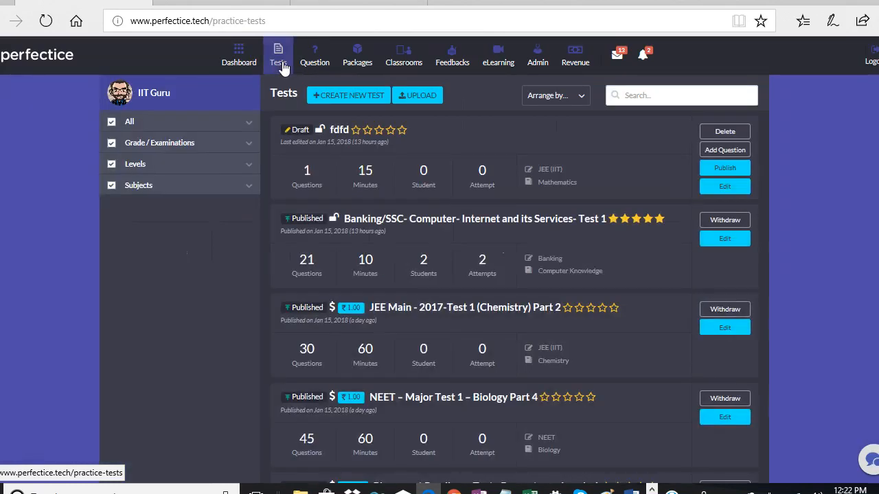
# Reopen the IIT package's practice tests and add the NEET Biology test.
pyautogui.click(368, 64)
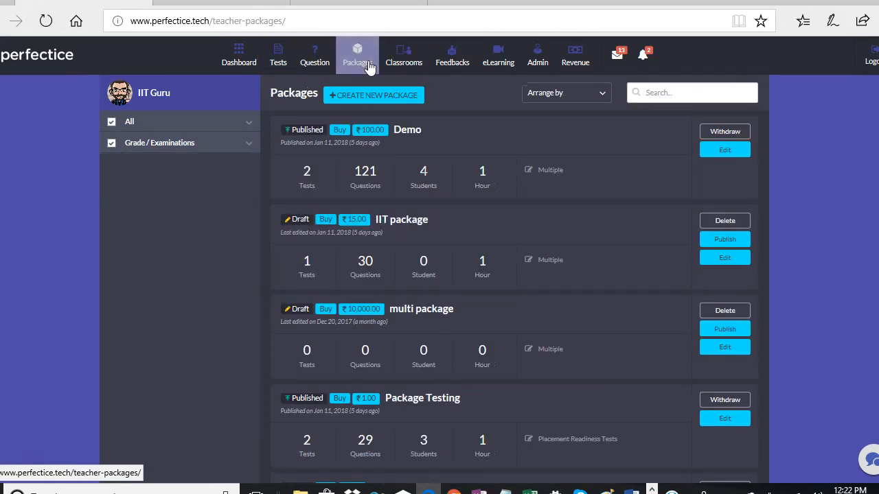
pyautogui.click(729, 260)
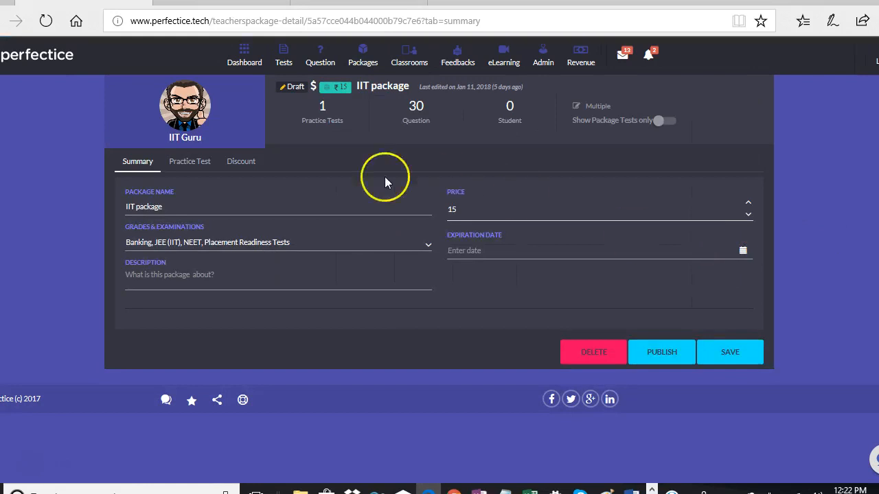
pyautogui.click(194, 166)
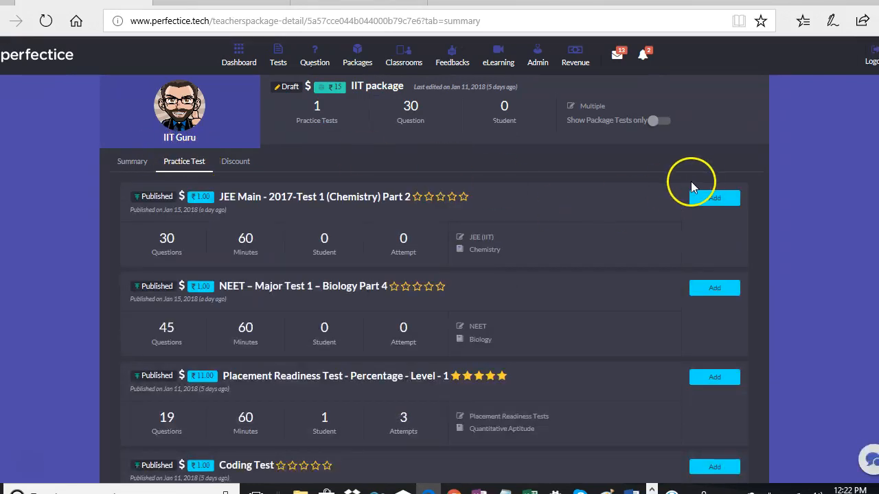
pyautogui.click(712, 290)
# Replace the generated discount coupon code with ABC457 on the IIT package.
pyautogui.click(232, 162)
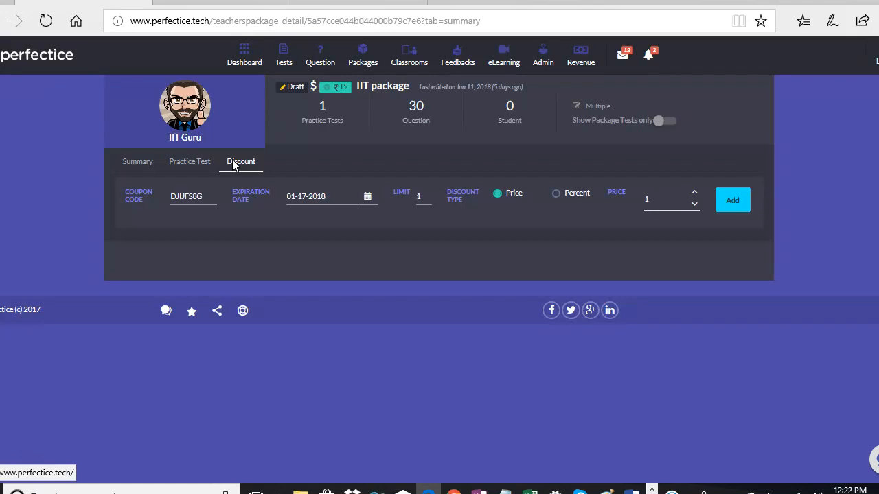
pyautogui.moveTo(213, 201); pyautogui.dragTo(173, 197)
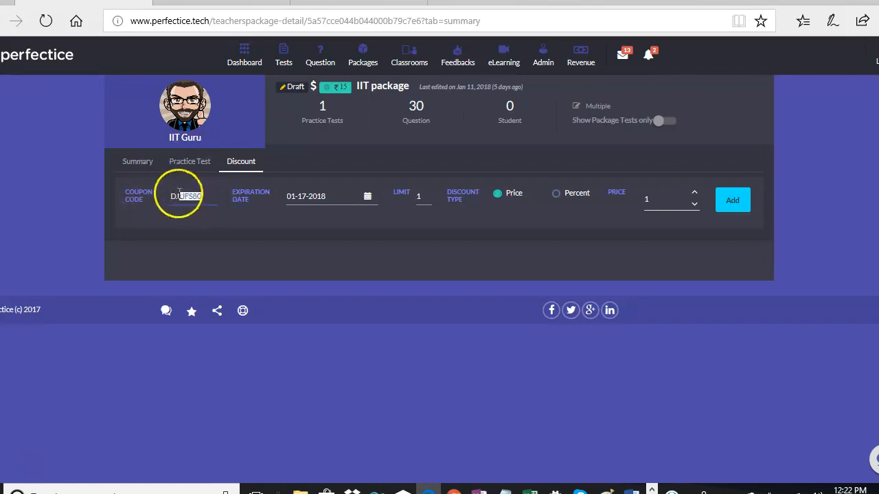
pyautogui.write('fdf')
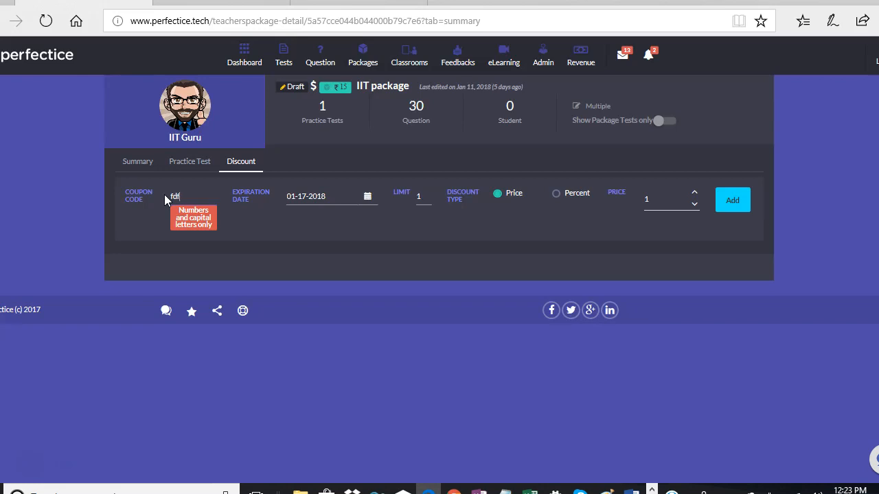
pyautogui.press('BackSpace')
pyautogui.press('BackSpace')
pyautogui.press('BackSpace')
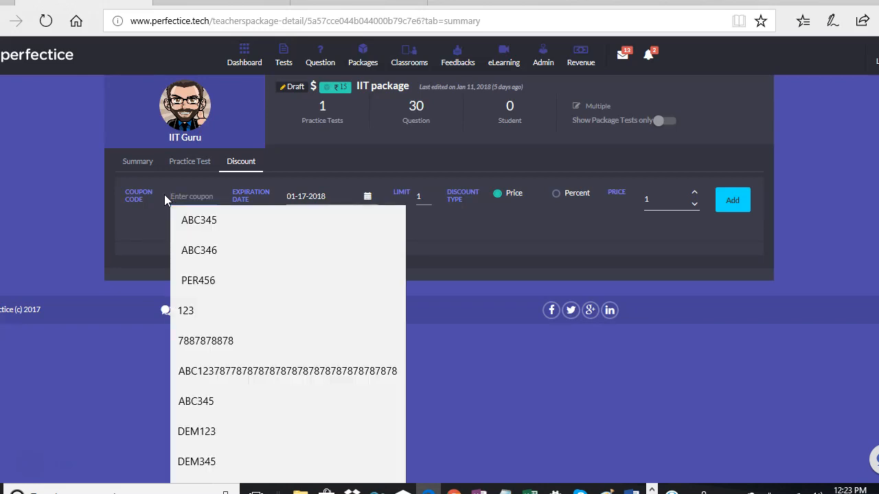
pyautogui.write('ABC')
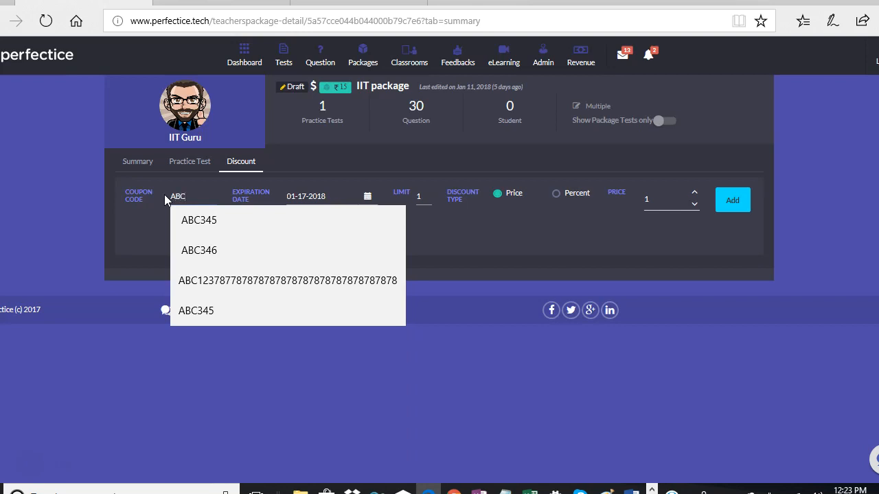
pyautogui.write('457')
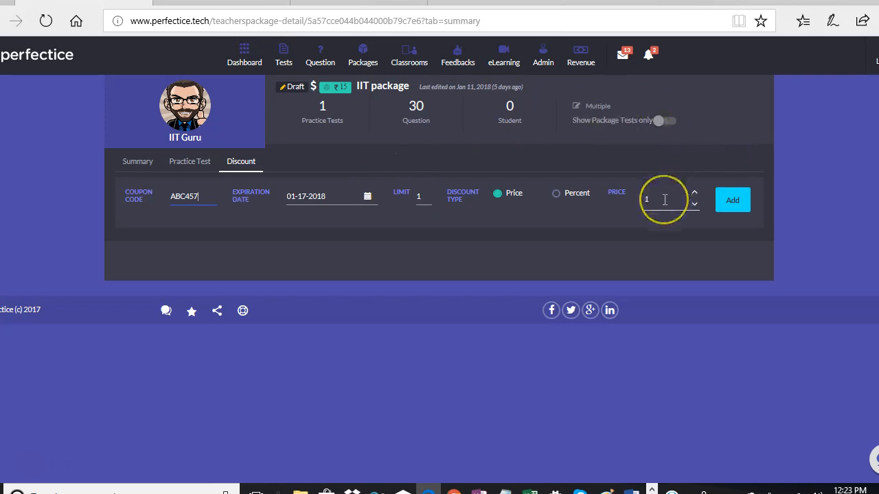
# Keep the discount type as Price with amount 1 and add coupon ABC457.
pyautogui.click(558, 196)
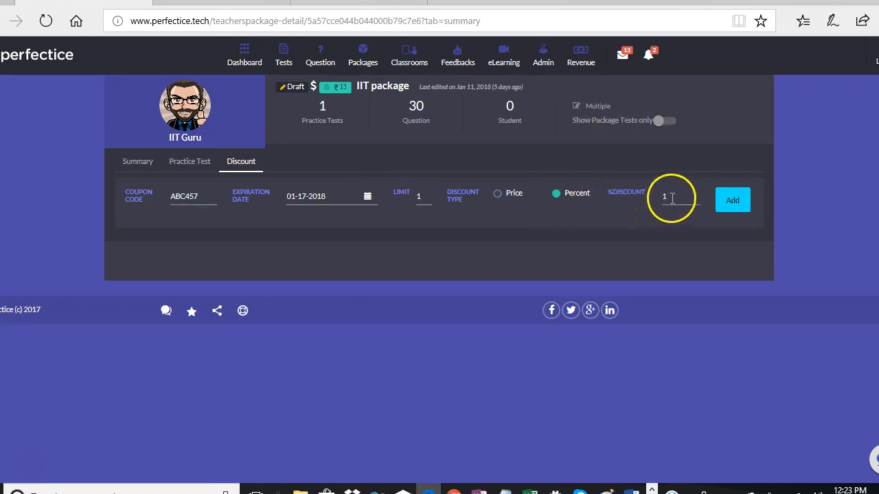
pyautogui.click(500, 197)
pyautogui.click(643, 206)
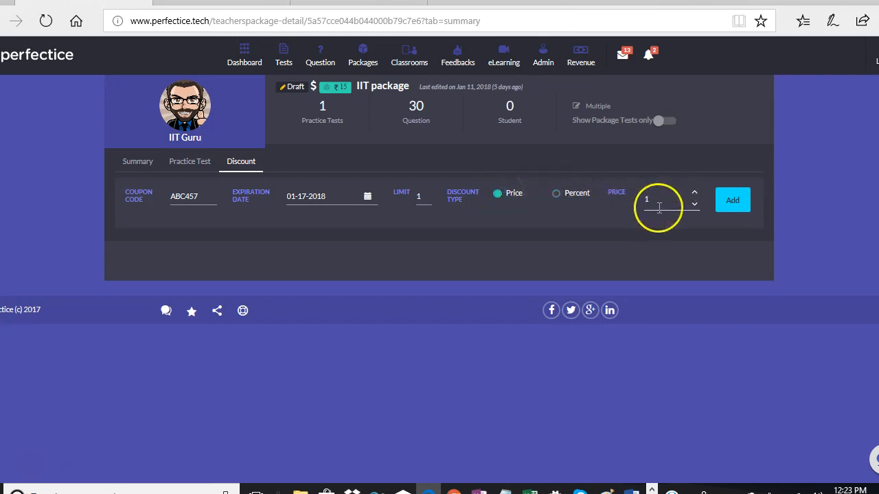
pyautogui.click(733, 202)
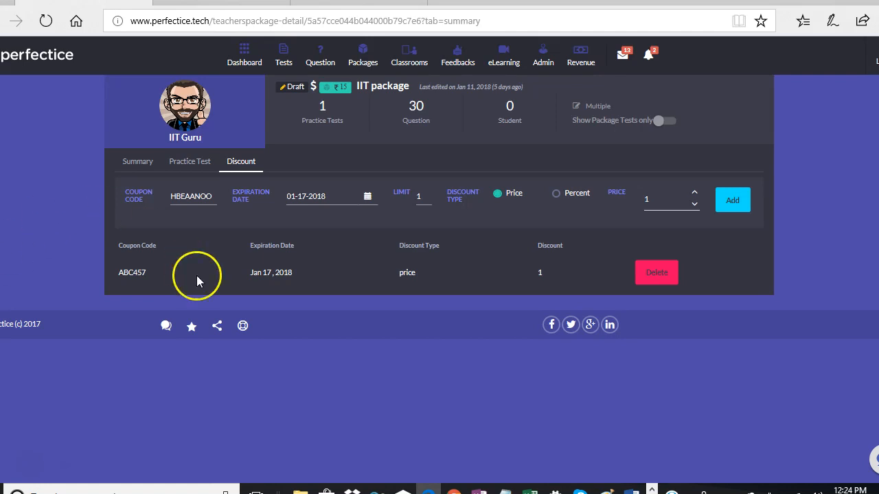
# Return to the IIT package's summary in the teacher window and publish it.
pyautogui.click(454, 491)
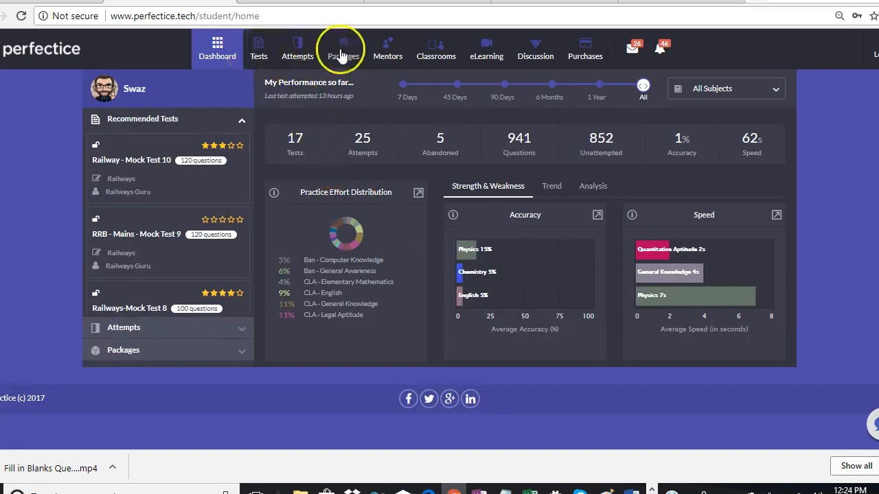
pyautogui.hotkey('alt', 'Tab')
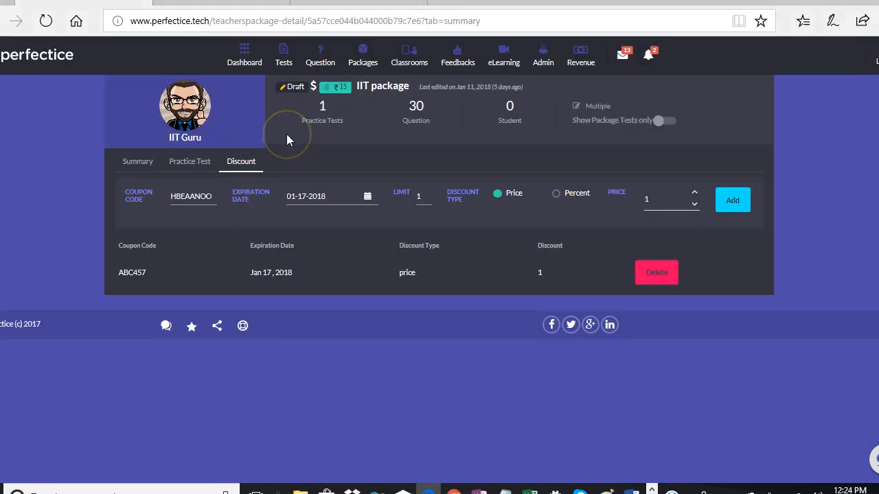
pyautogui.click(143, 162)
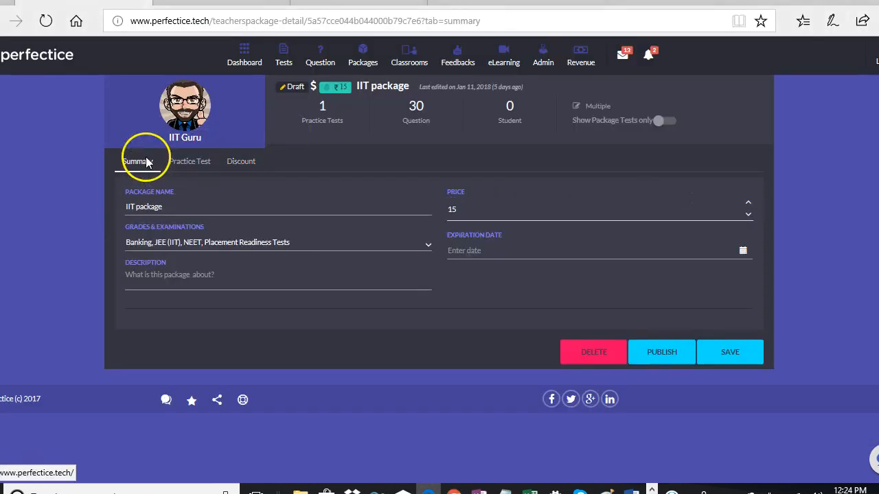
pyautogui.click(673, 363)
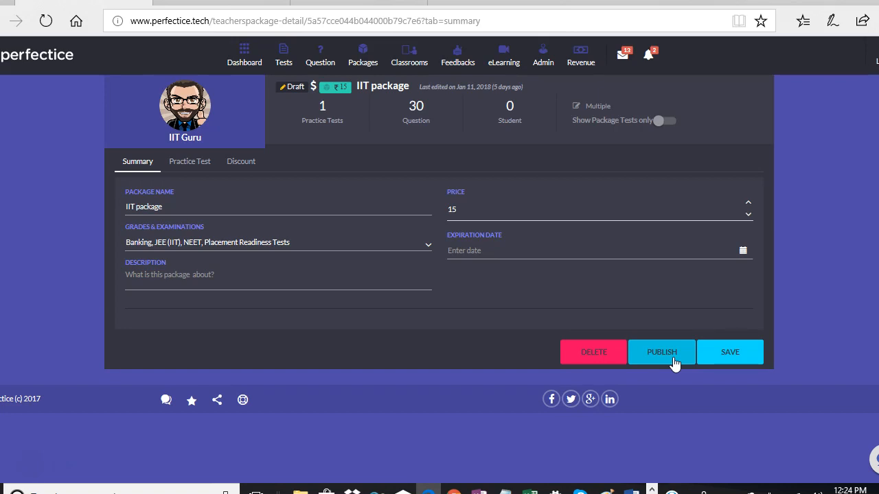
# As the student, view the Demo package and inspect its Banking/SSC-Math-Discount-Level 1 test.
pyautogui.hotkey('alt', 'Tab')
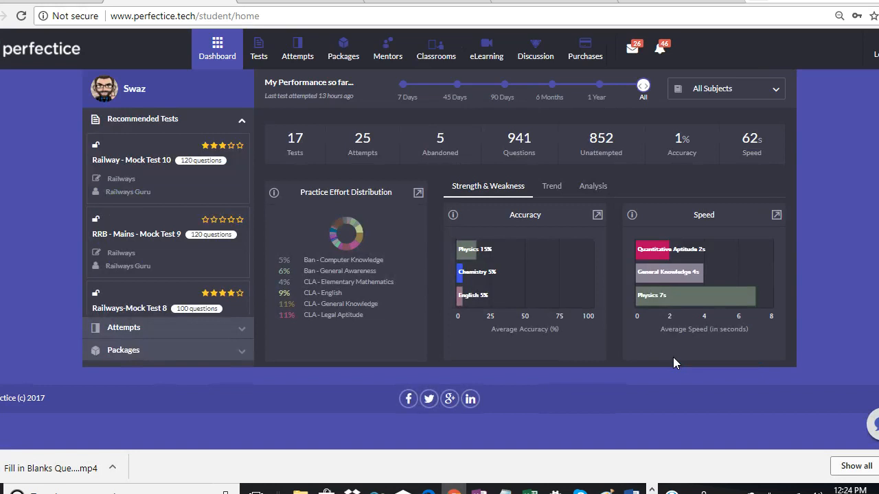
pyautogui.click(345, 62)
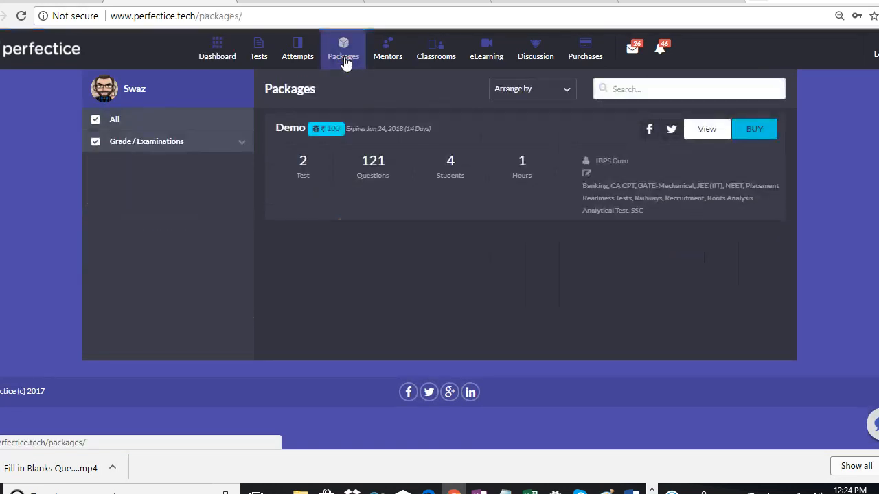
pyautogui.click(706, 130)
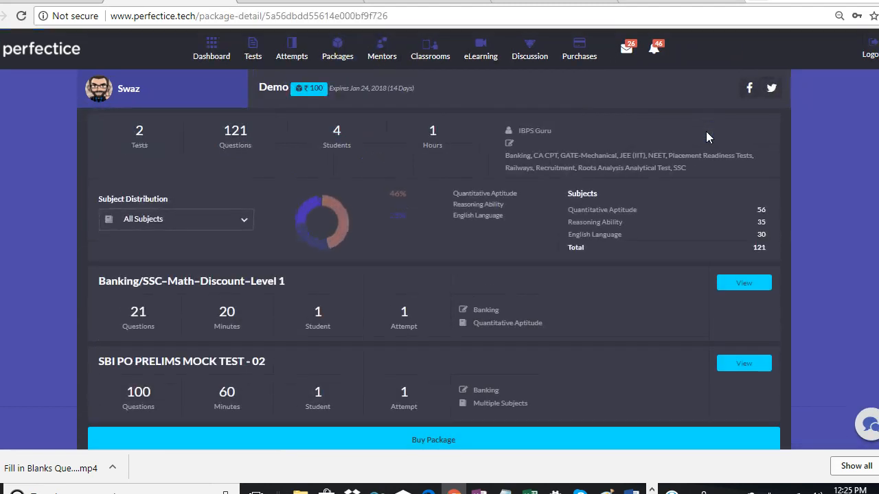
pyautogui.scroll(-2, 378, 273)
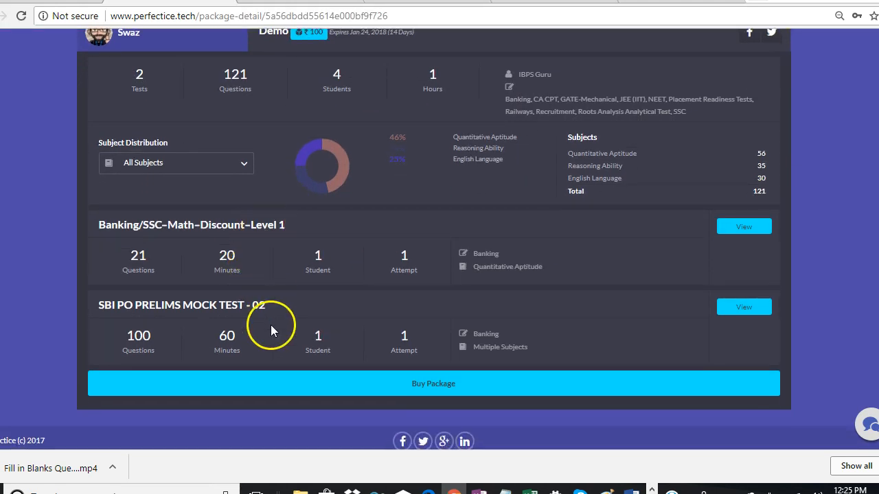
pyautogui.click(765, 227)
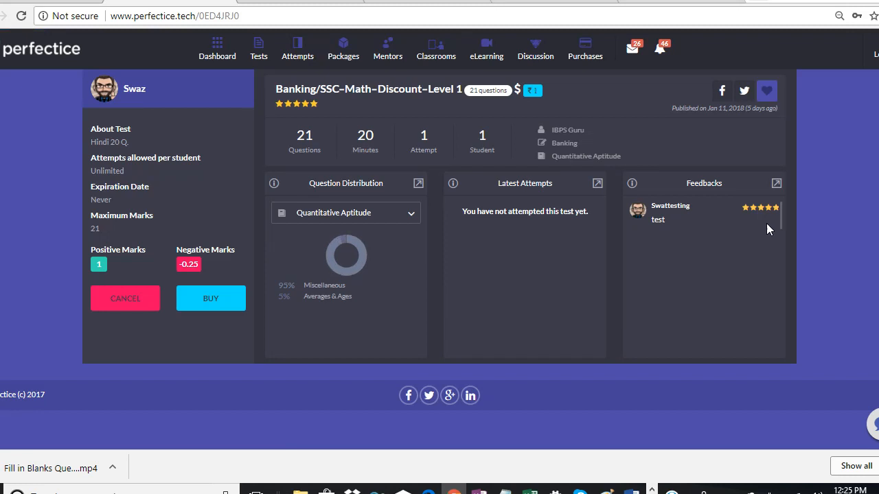
pyautogui.click(112, 302)
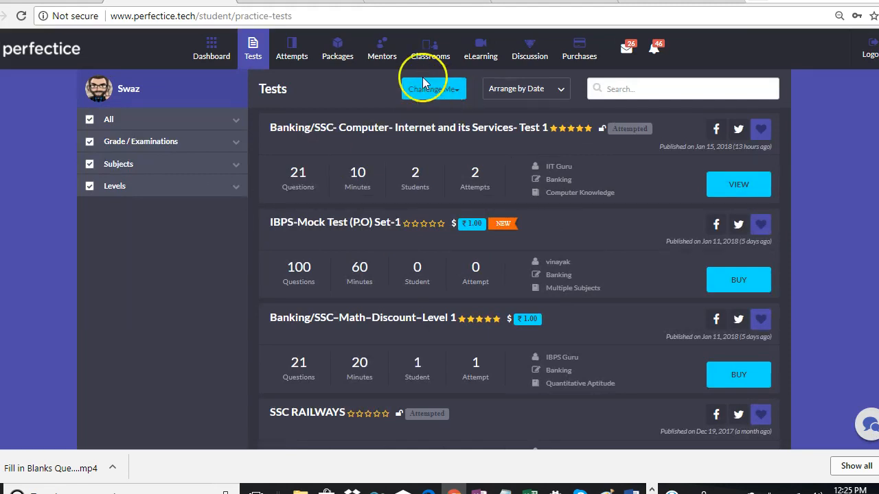
# Reopen the Demo package and add it to the cart.
pyautogui.click(343, 55)
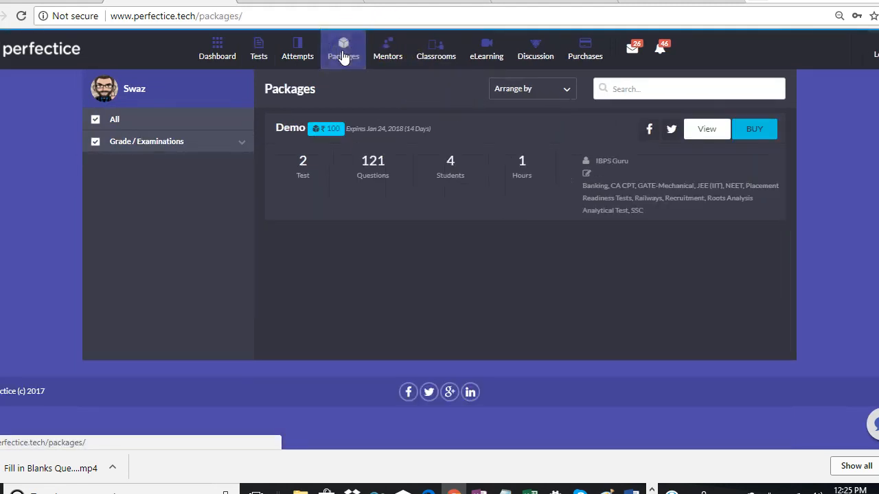
pyautogui.click(708, 130)
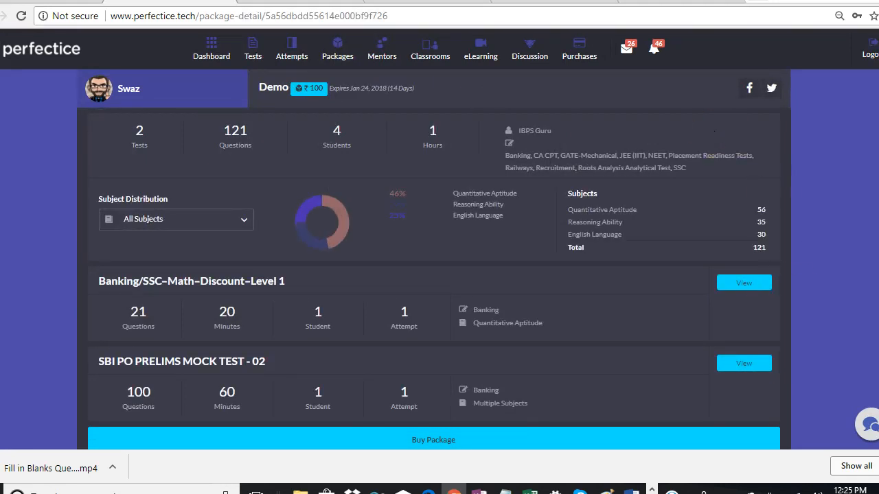
pyautogui.scroll(-2, 847, 304)
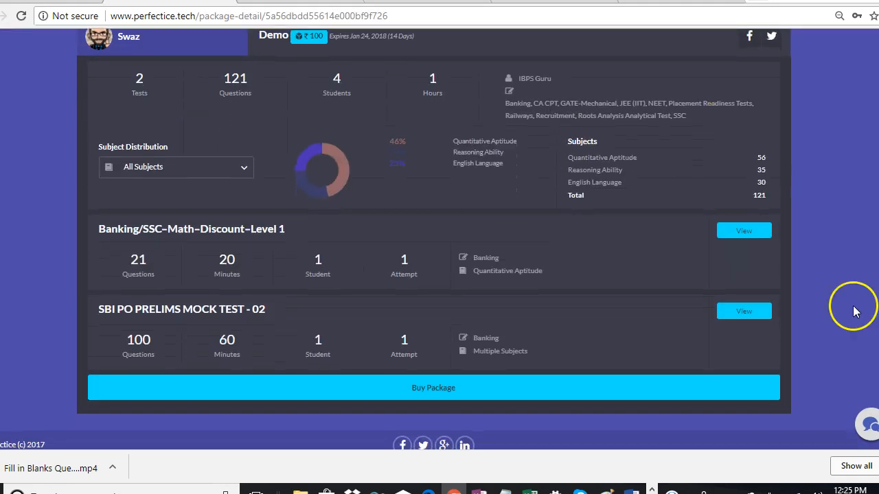
pyautogui.click(654, 393)
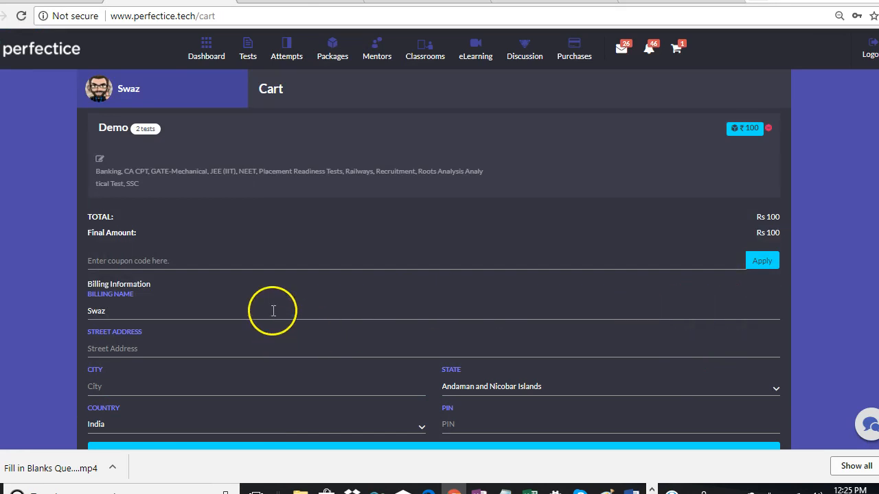
# Apply coupon code ABC457 to the Demo order.
pyautogui.click(276, 268)
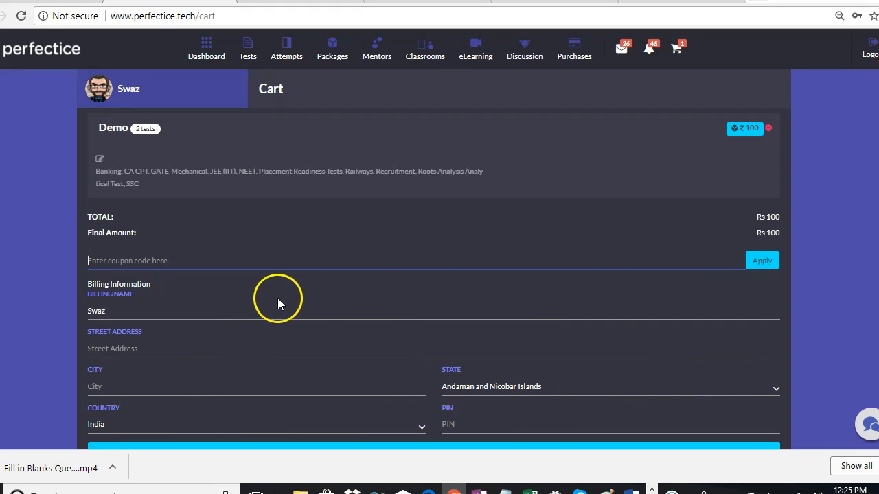
pyautogui.write('ABC3')
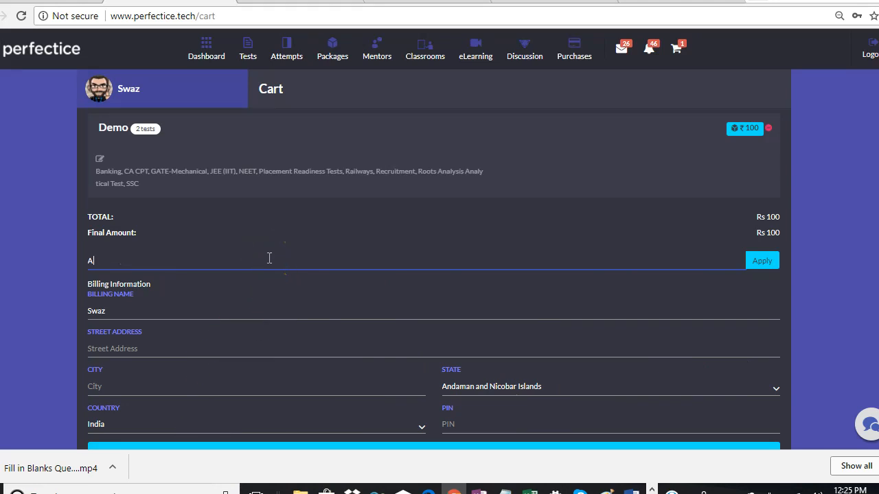
pyautogui.press('BackSpace')
pyautogui.press('BackSpace')
pyautogui.write('C45')
pyautogui.press('BackSpace')
pyautogui.write('57')
pyautogui.click(758, 262)
# Clear the rejected ABC457 code from the coupon field.
pyautogui.click(152, 252)
pyautogui.moveTo(121, 250); pyautogui.dragTo(72, 254)
pyautogui.press('BackSpace')
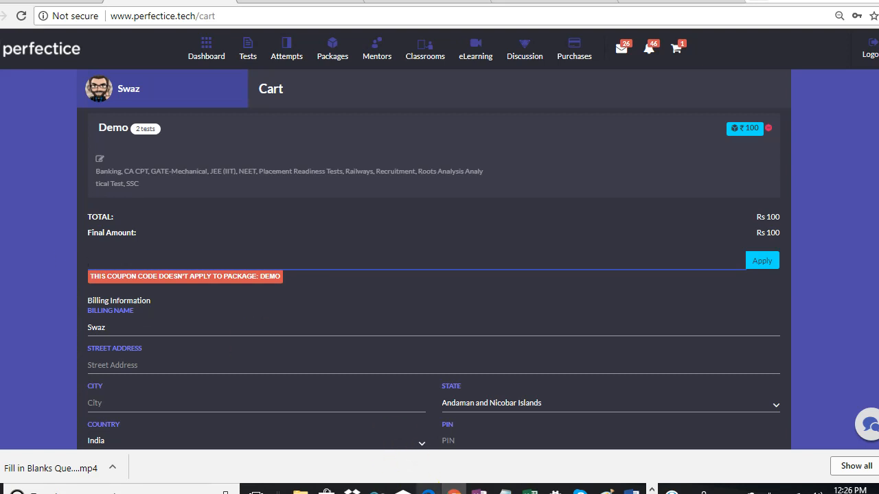
# In the teacher's window, open the Demo package's discount coupons.
pyautogui.click(428, 490)
pyautogui.click(364, 51)
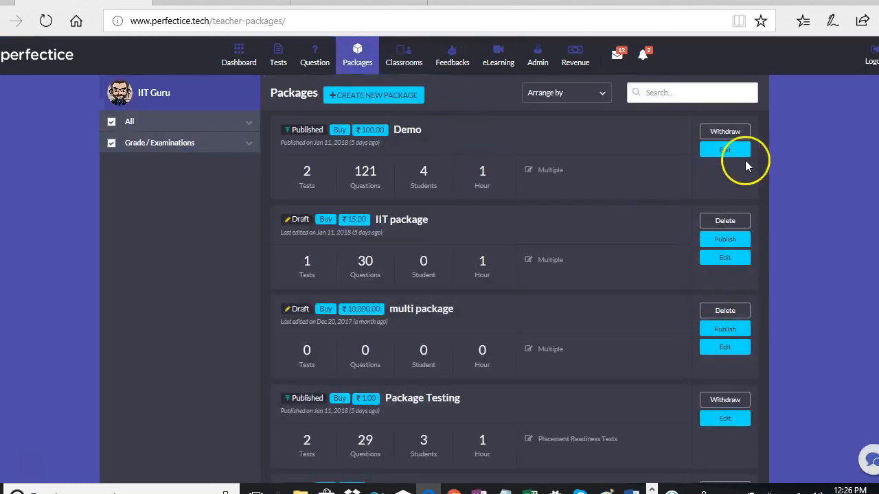
pyautogui.click(727, 150)
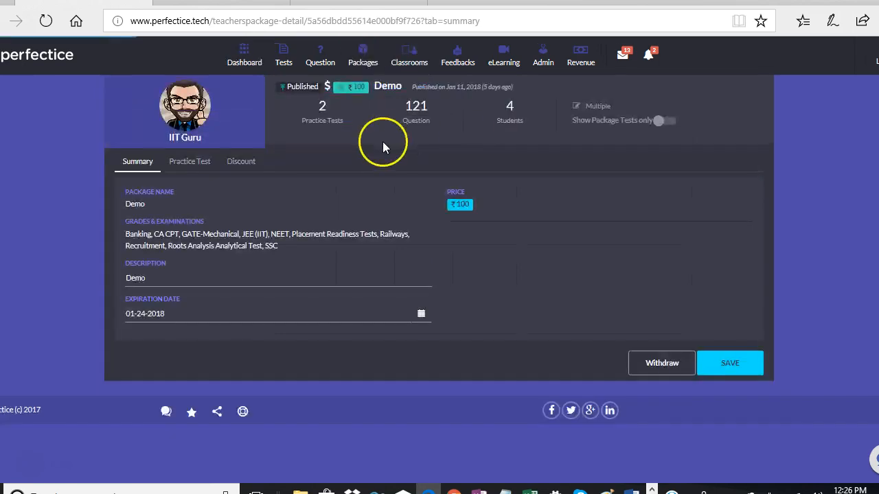
pyautogui.click(241, 161)
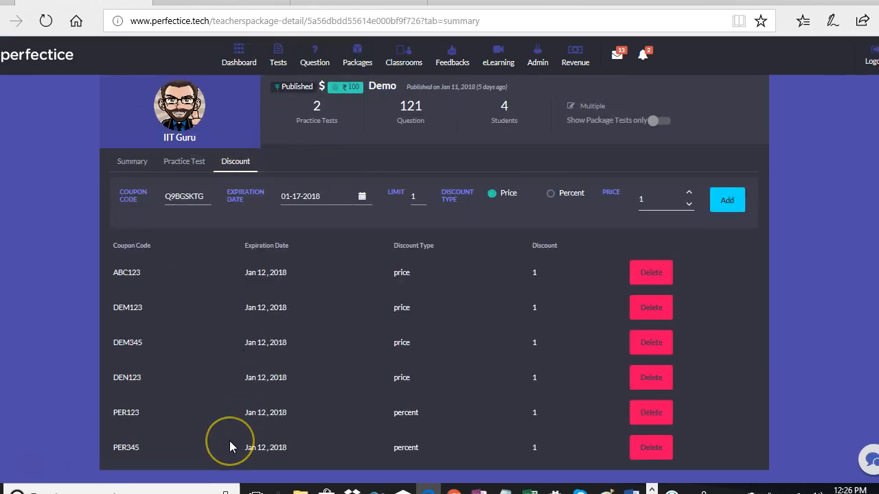
# Try a PER coupon code in the student's Demo cart coupon field.
pyautogui.hotkey('alt', 'Tab')
pyautogui.write('PER#$')
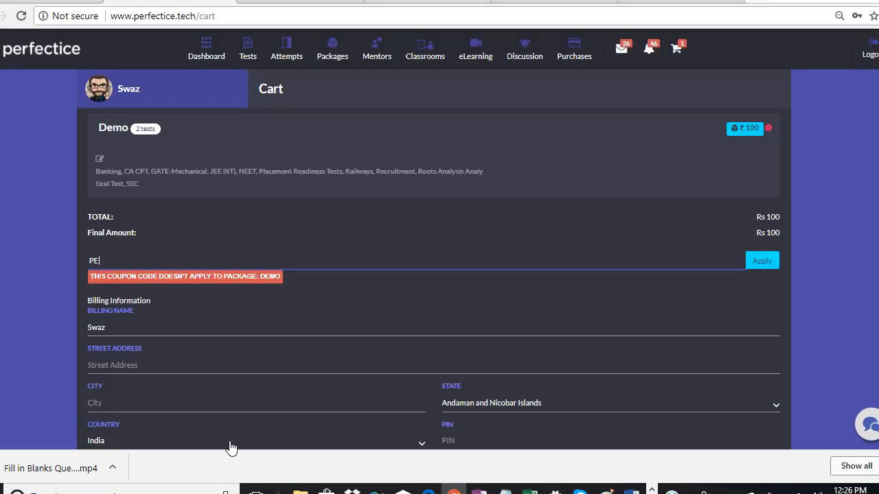
pyautogui.press('BackSpace')
pyautogui.press('BackSpace')
pyautogui.press('BackSpace')
pyautogui.write('R34')
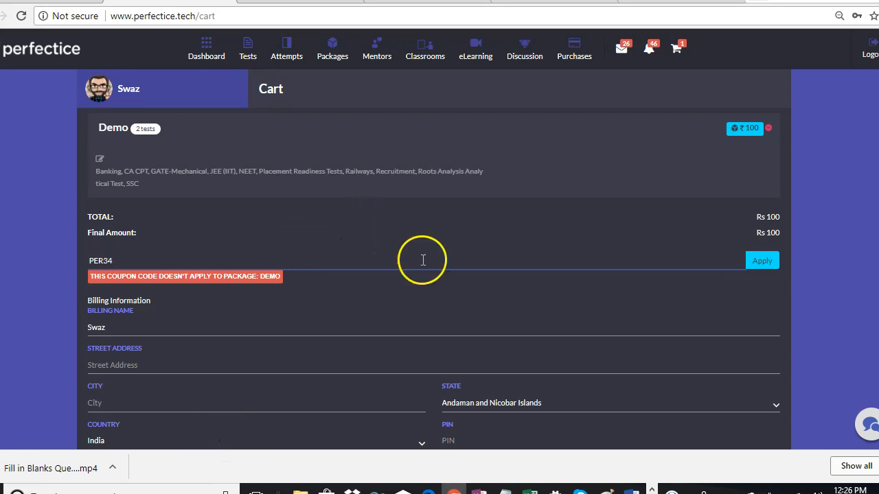
pyautogui.press('BackSpace')
pyautogui.press('BackSpace')
pyautogui.press('BackSpace')
pyautogui.press('BackSpace')
pyautogui.press('BackSpace')
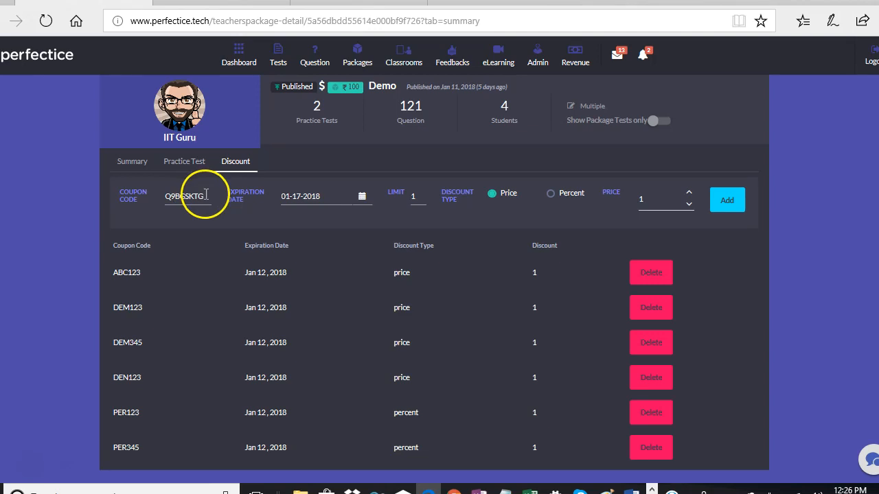
# Add coupon ABC789 worth 100 to the Demo package, then enter ABC789 in the student's cart.
pyautogui.doubleClick(196, 194)
pyautogui.write('ABC789')
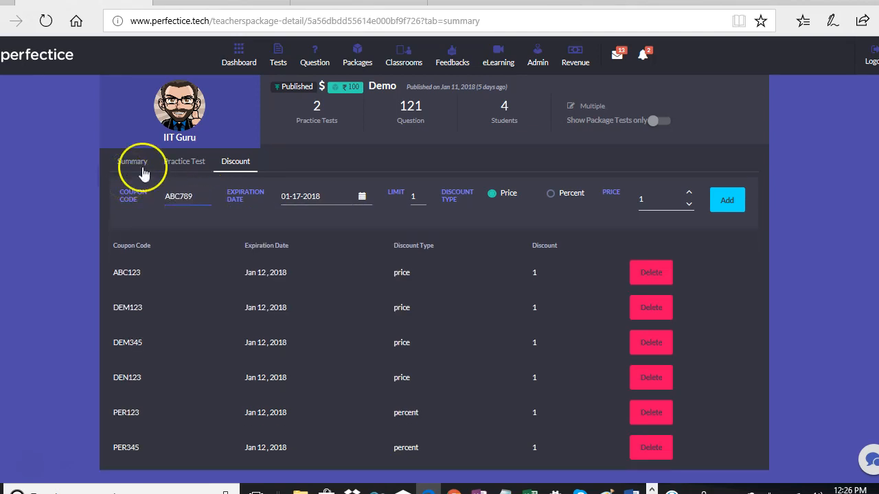
pyautogui.click(671, 196)
pyautogui.write('00')
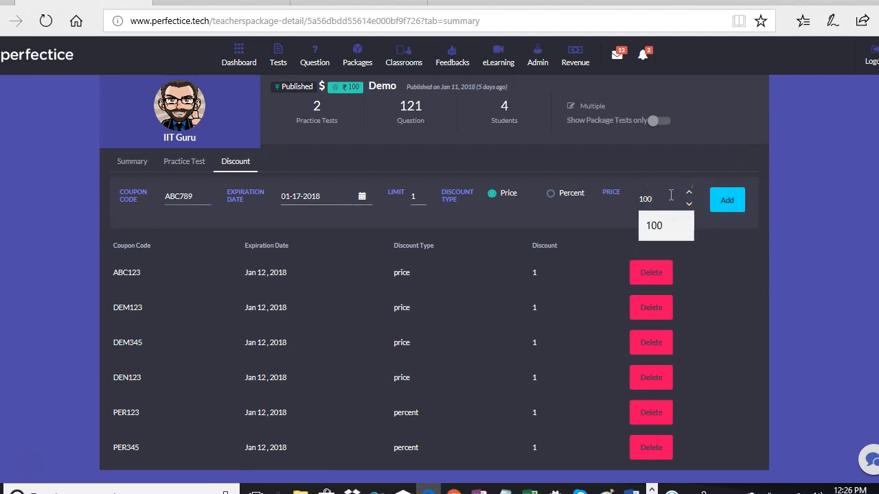
pyautogui.click(719, 204)
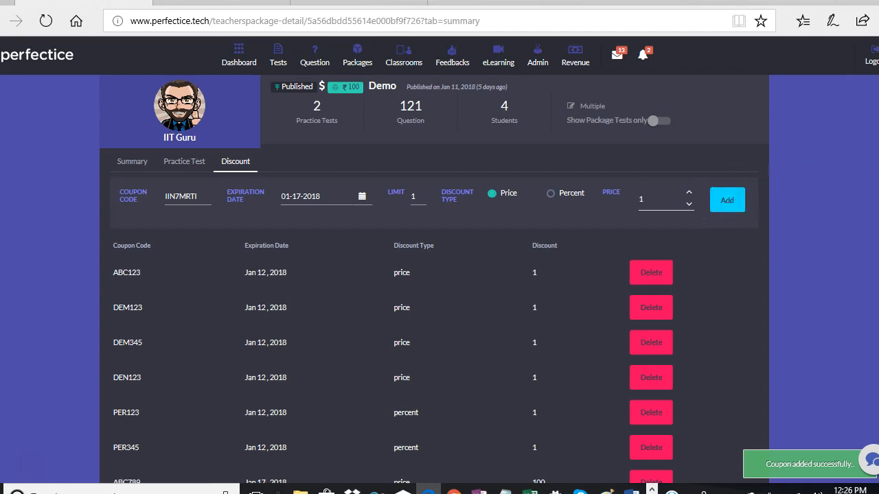
pyautogui.scroll(-2, 439, 274)
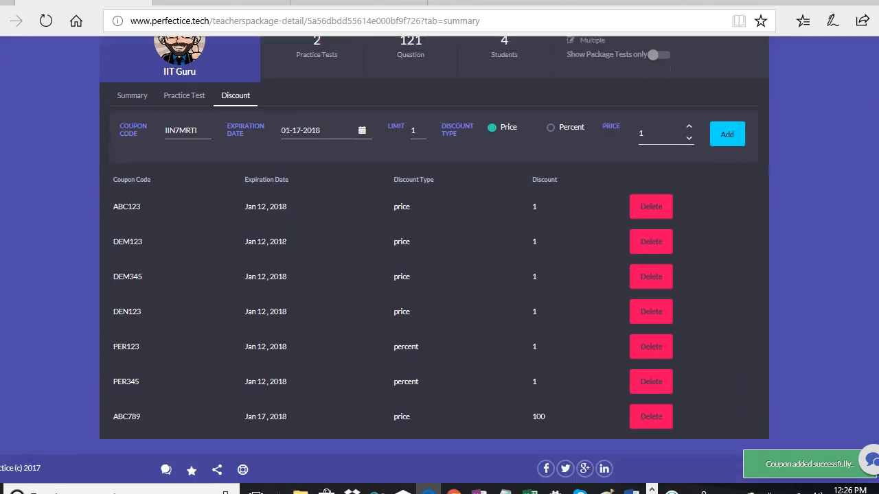
pyautogui.hotkey('alt', 'Tab')
pyautogui.write('ABC')
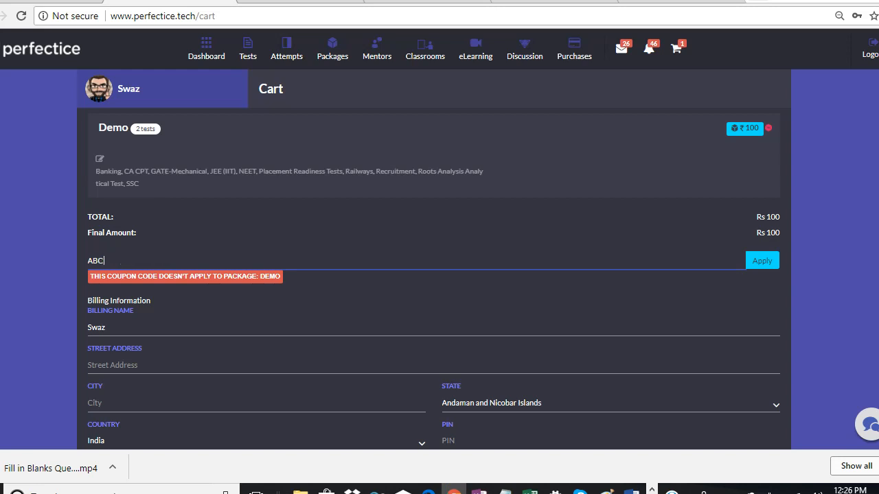
pyautogui.write('789')
# Apply coupon ABC789 so the Demo cart saves Rs 100 and totals Rs 0.
pyautogui.click(769, 258)
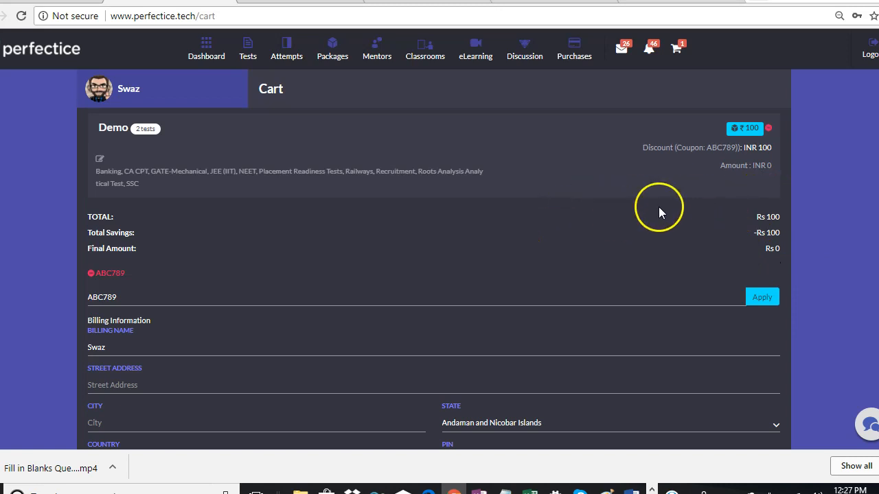
pyautogui.scroll(-2, 804, 294)
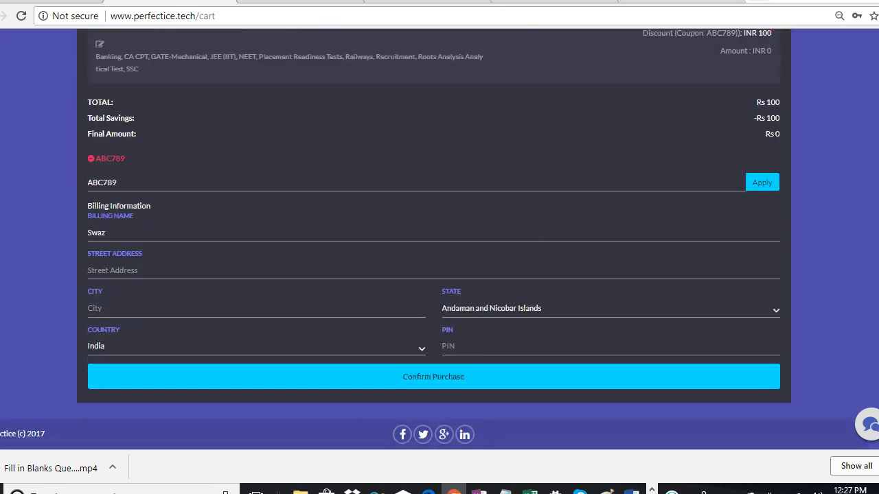
# Fill in the billing street address, city and PIN, and confirm the Demo purchase.
pyautogui.click(296, 264)
pyautogui.write('sdsd')
pyautogui.click(197, 301)
pyautogui.write('dsd')
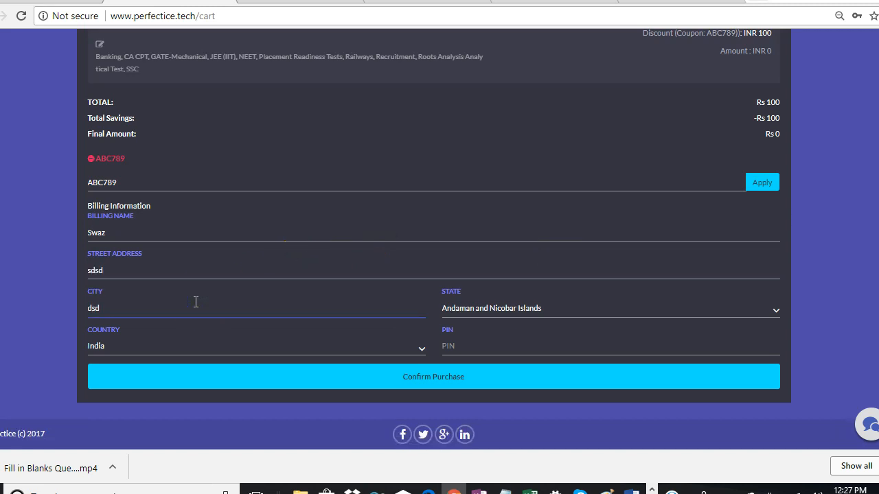
pyautogui.click(468, 346)
pyautogui.write('5656')
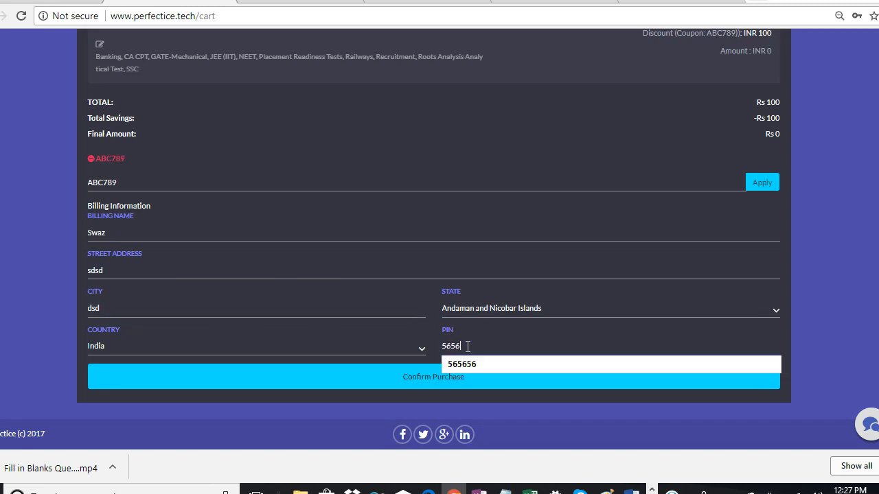
pyautogui.click(384, 371)
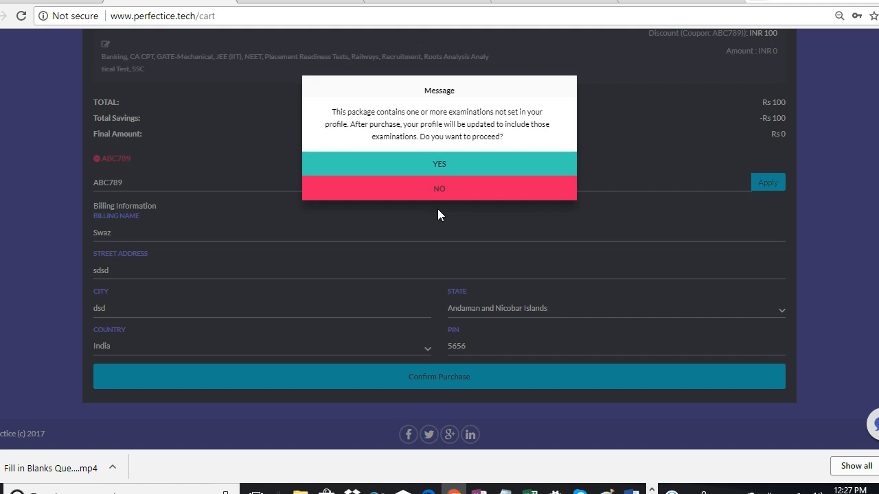
# Agree to complete the free Demo purchase and return to the Packages list.
pyautogui.click(443, 166)
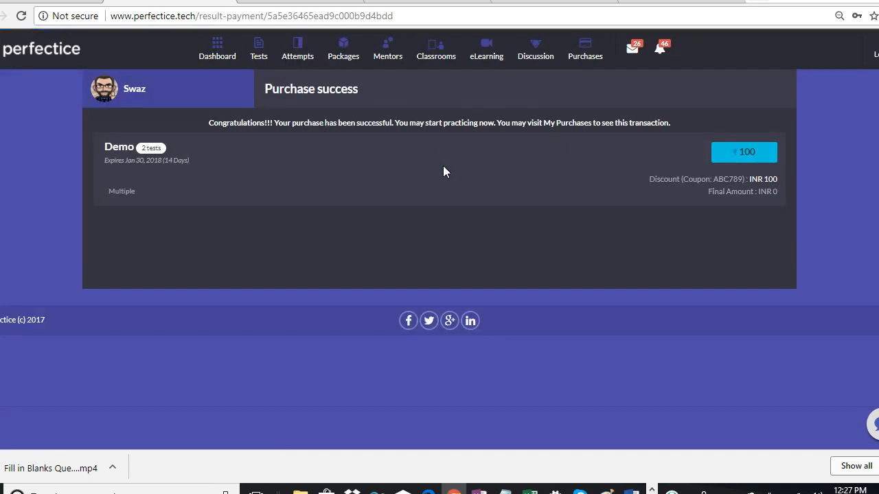
pyautogui.click(450, 166)
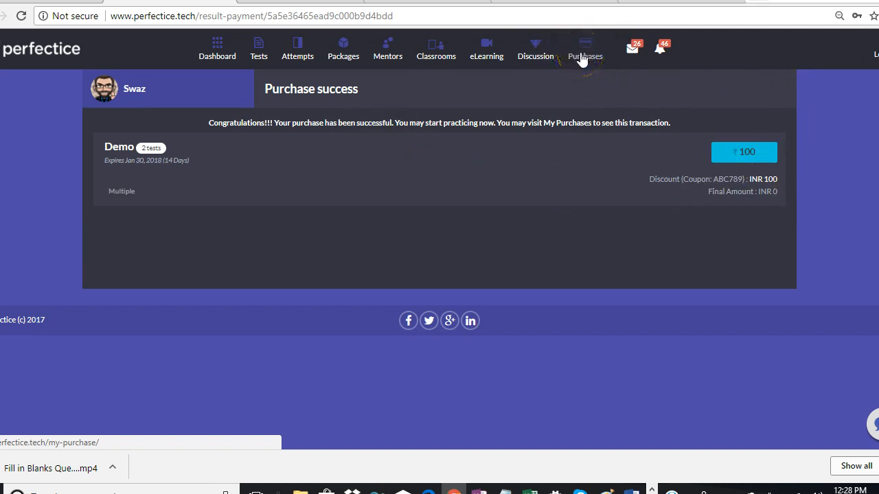
pyautogui.click(345, 49)
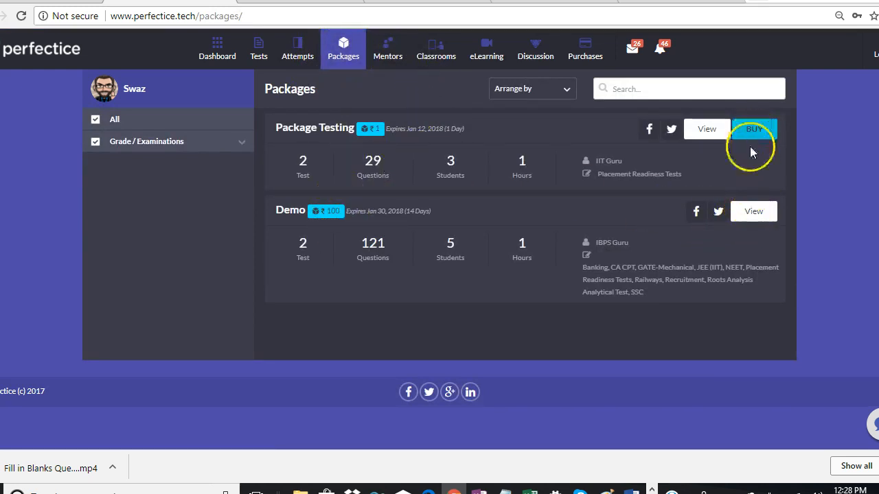
# Start the Banking/SSC-Math-Discount-Level 1 test from the purchased Demo package, then return to Packages.
pyautogui.click(753, 212)
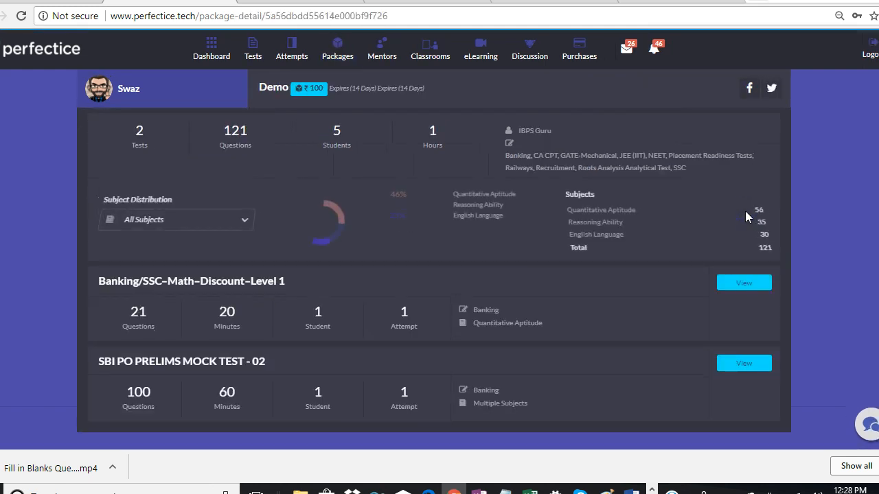
pyautogui.click(744, 288)
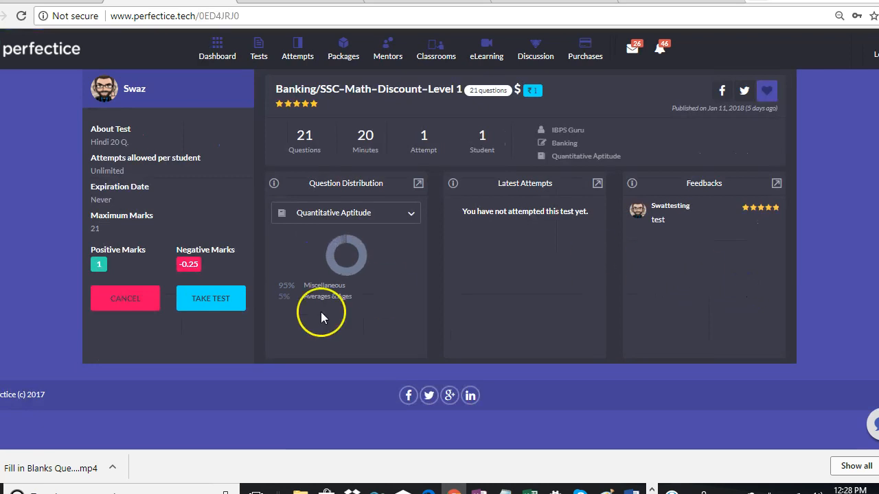
pyautogui.click(213, 308)
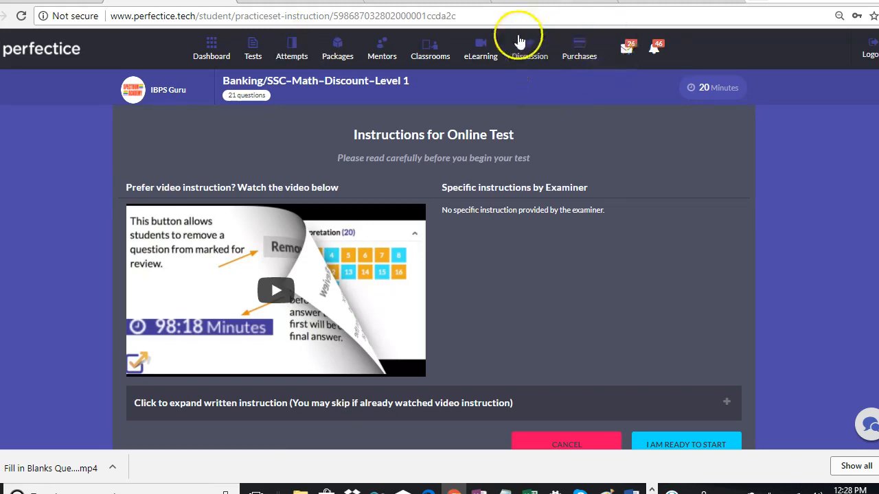
pyautogui.click(339, 61)
# Buy Package Testing for Rs 1, filling in the billing street address, city and PIN.
pyautogui.click(751, 130)
pyautogui.click(683, 45)
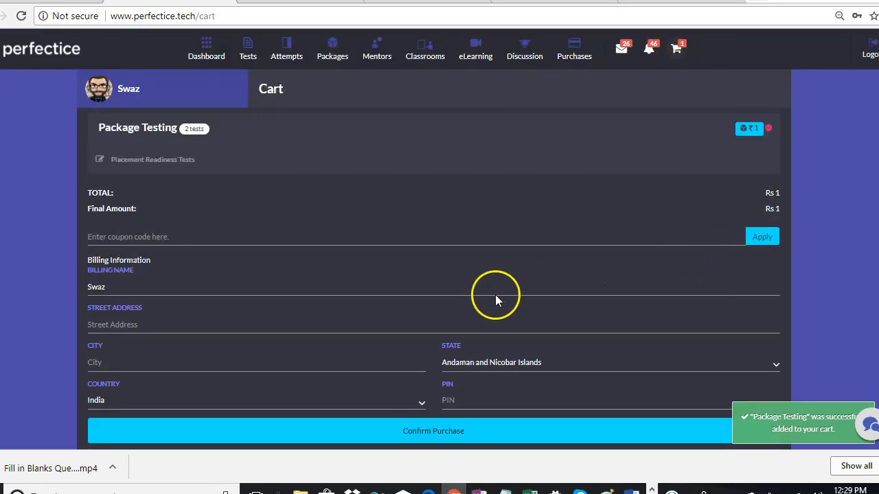
pyautogui.click(374, 327)
pyautogui.write('ssa')
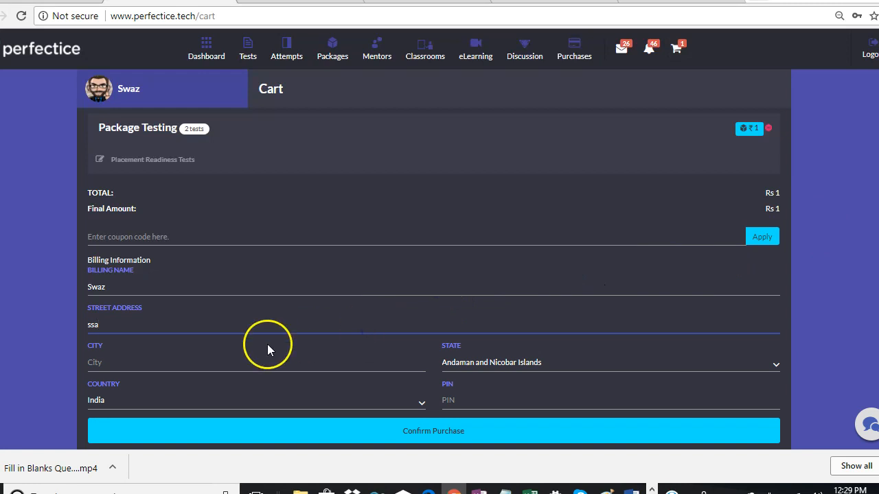
pyautogui.click(229, 358)
pyautogui.write('asas')
pyautogui.click(512, 400)
pyautogui.write('565')
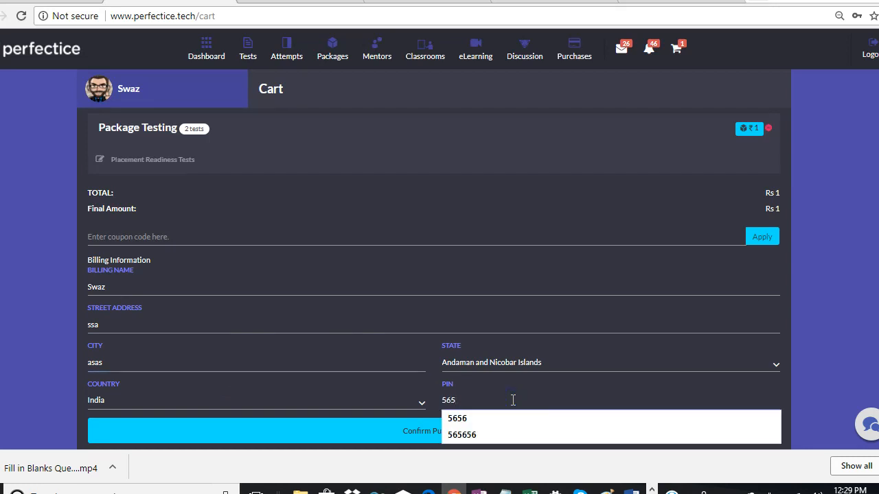
pyautogui.click(403, 437)
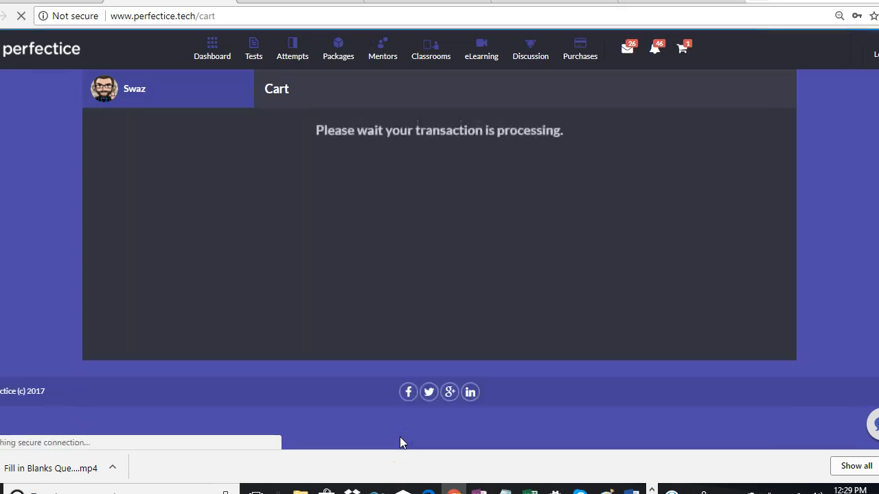